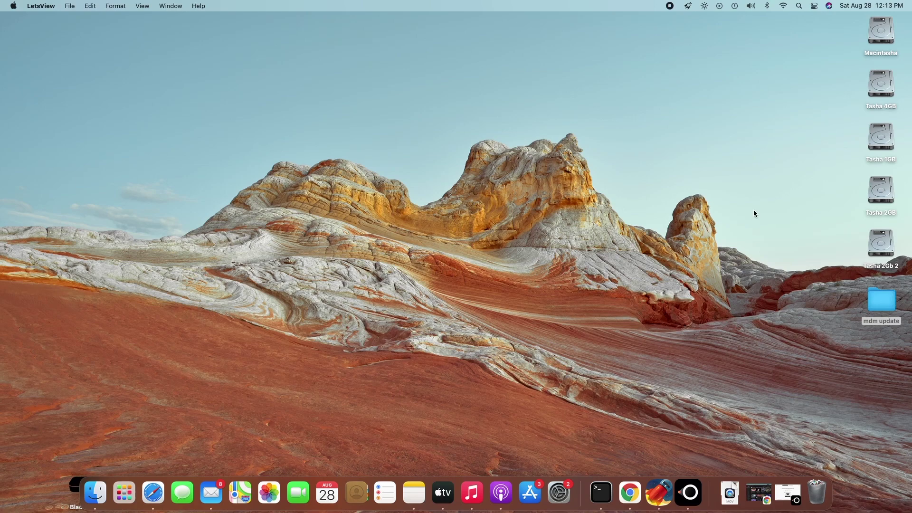
Reopen the LetsView window from the Dock.
left_click(687, 482)
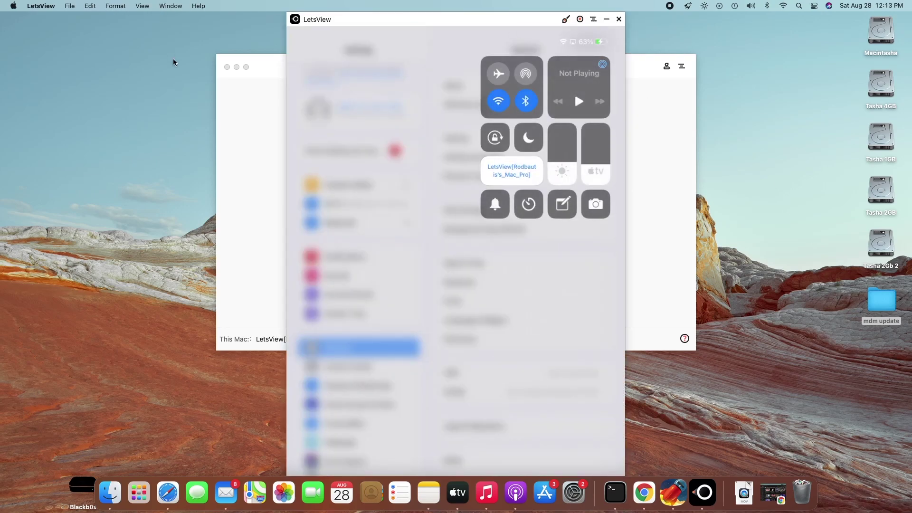
Minimize the LetsView main window to leave the mirrored iPad view.
left_click(237, 67)
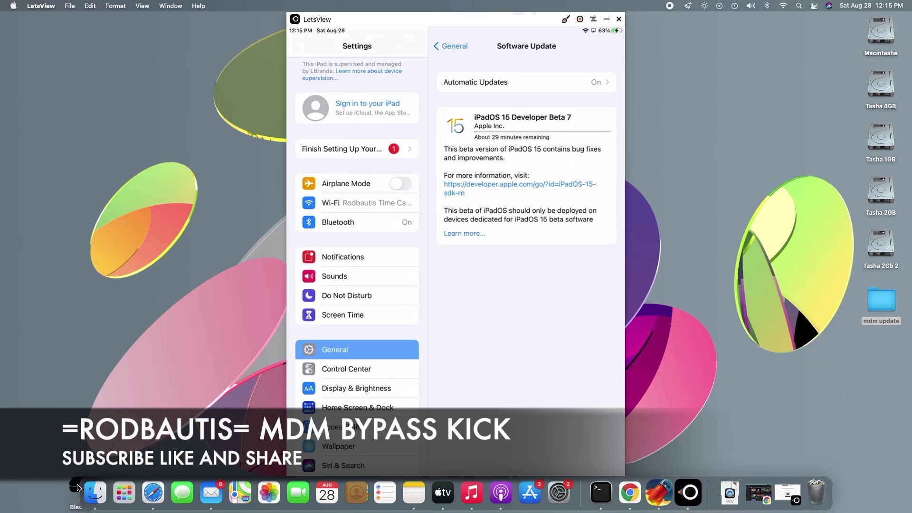
Move the Blackb0x icon to a new spot on the desktop.
left_click_drag(74, 504, 43, 487)
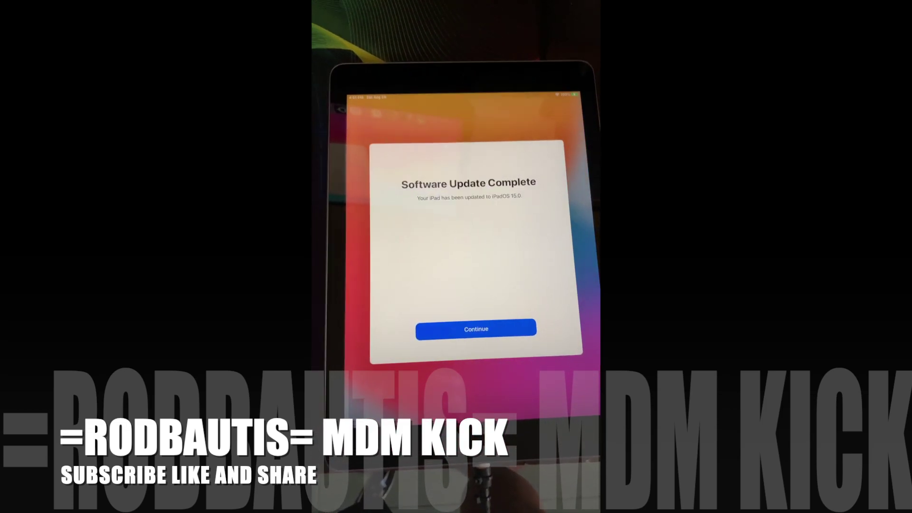
Continue past the update notice and skip setting a passcode with Don't Use Passcode.
left_click(476, 329)
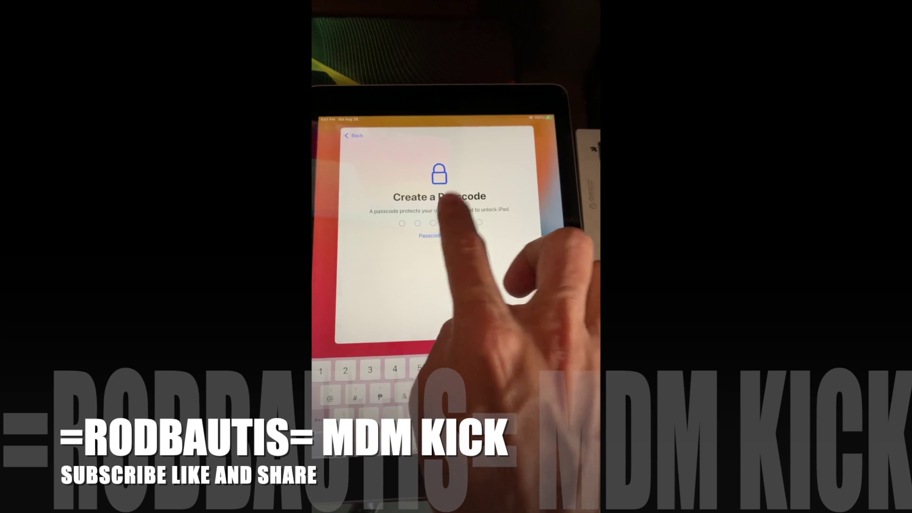
left_click(430, 235)
left_click(430, 236)
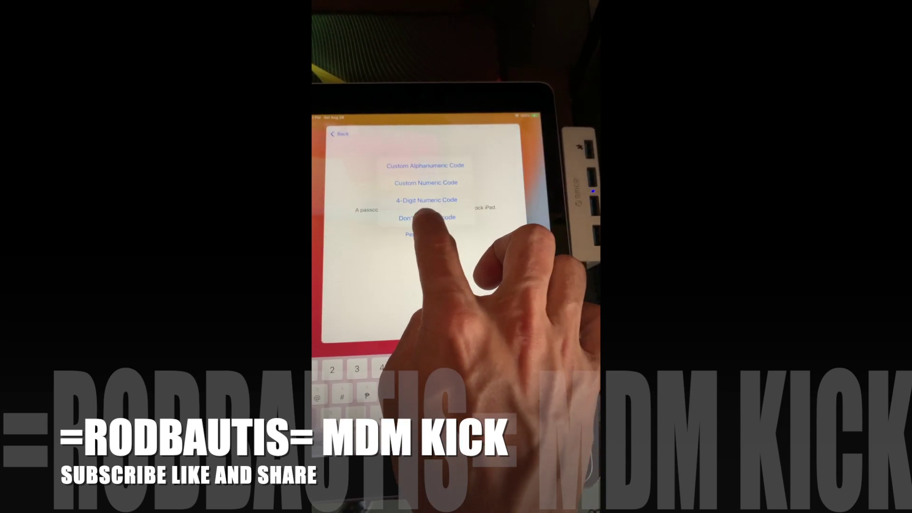
left_click(427, 217)
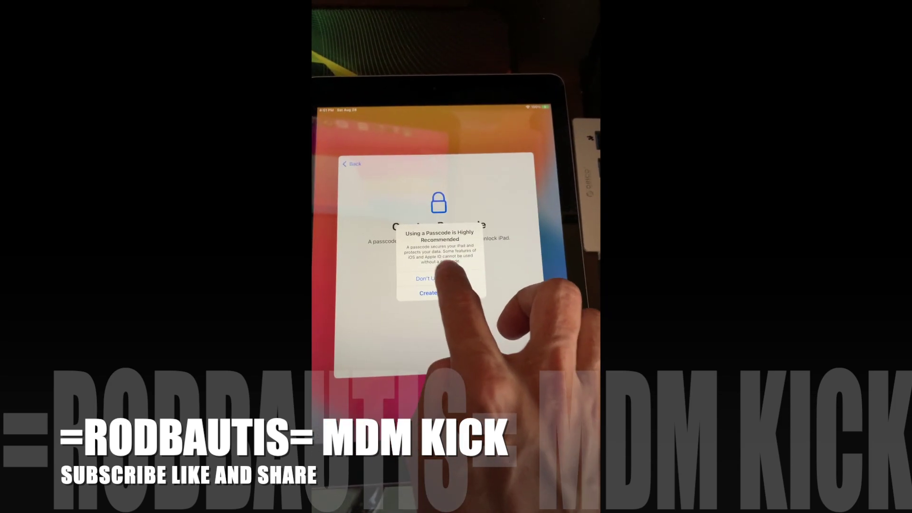
left_click(429, 293)
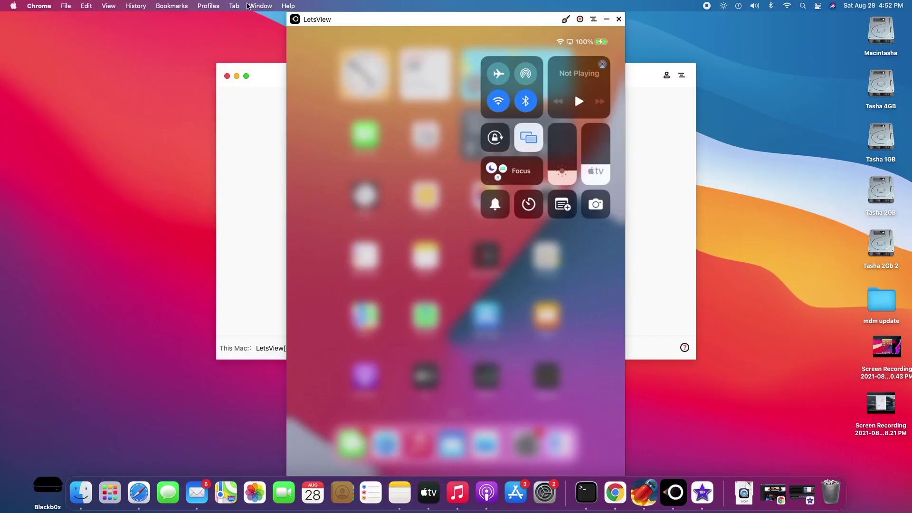
Minimize the window sitting behind the mirrored iPad.
left_click(237, 76)
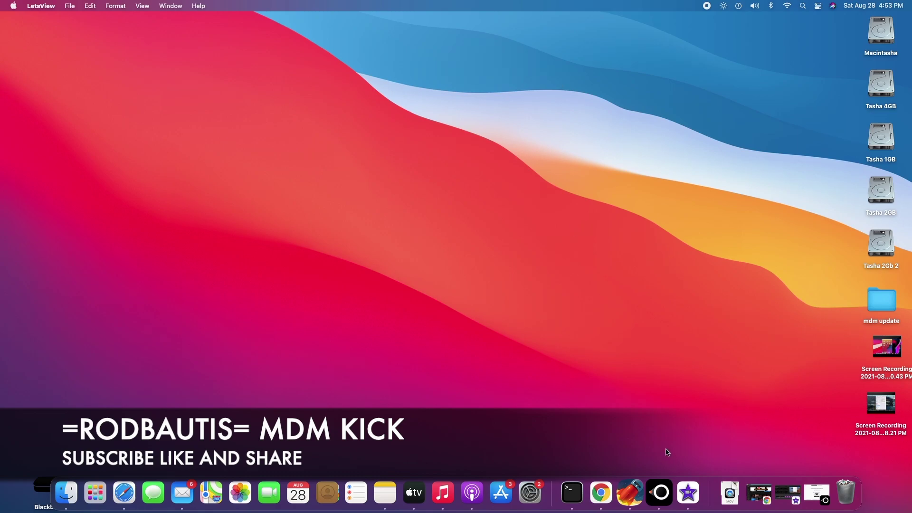
Bring the mirrored iPad window back from the LetsView Dock icon.
left_click(660, 493)
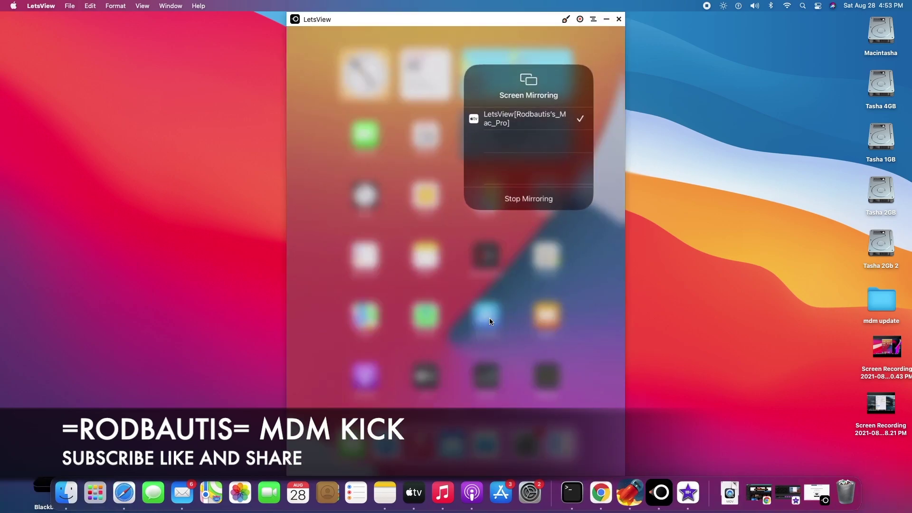